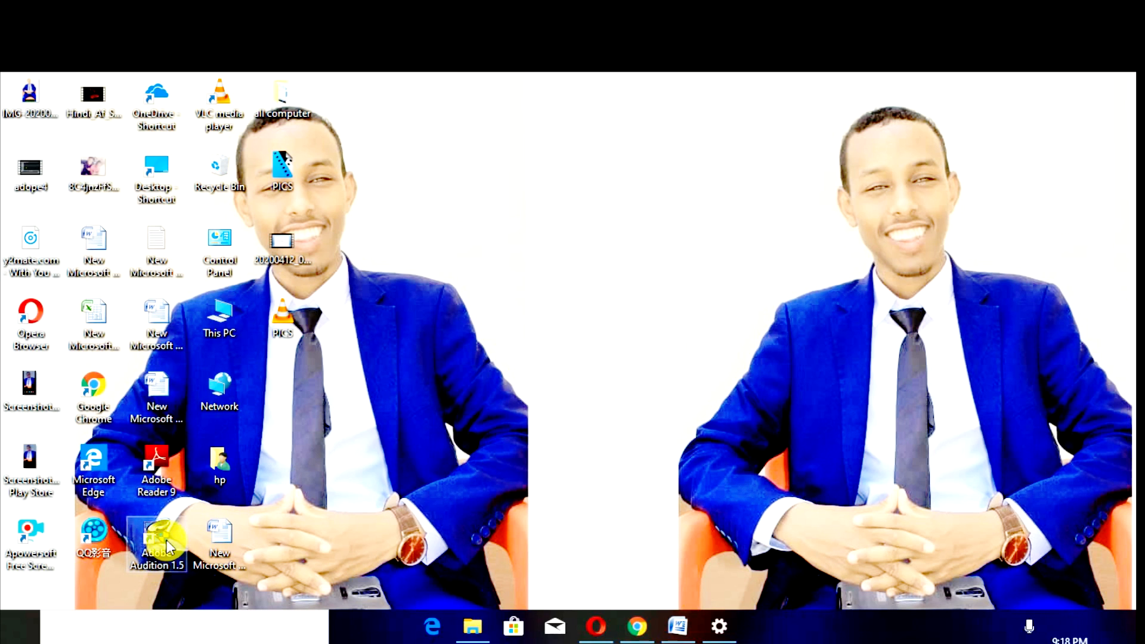
Step: Launch Adobe Audition 1.5 from the desktop
{"action": "left_click_drag", "start_coordinate": [169, 545], "coordinate": [294, 396]}
{"action": "right_click", "coordinate": [290, 337]}
{"action": "left_click", "coordinate": [314, 316]}
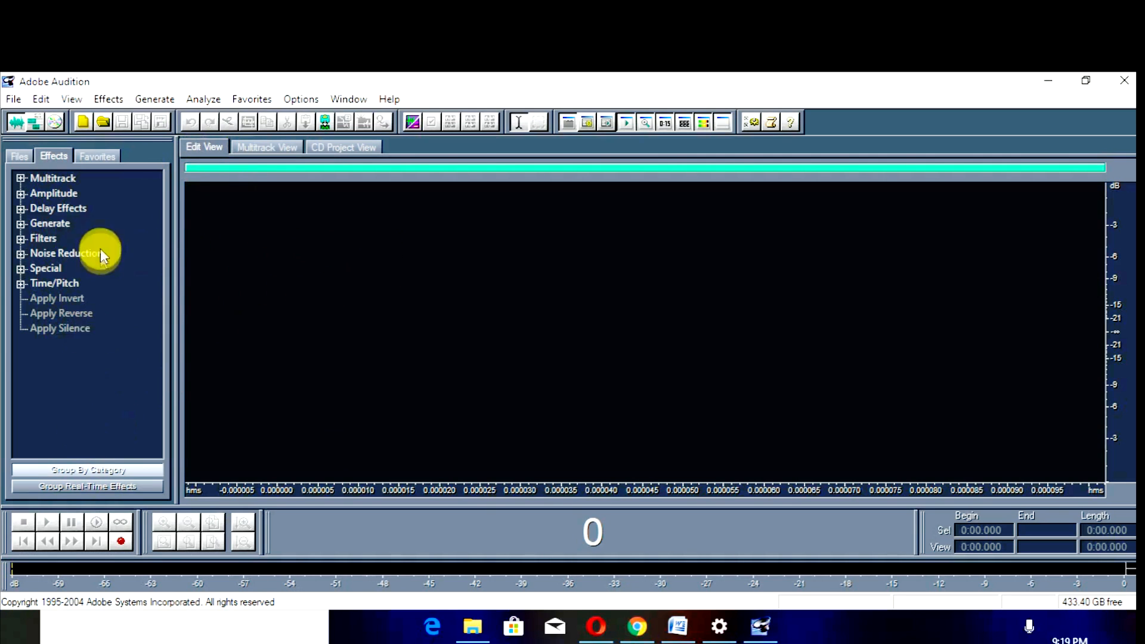
Step: Look through the effects categories and the saved favorites, then return to the list of open files
{"action": "left_click", "coordinate": [20, 156]}
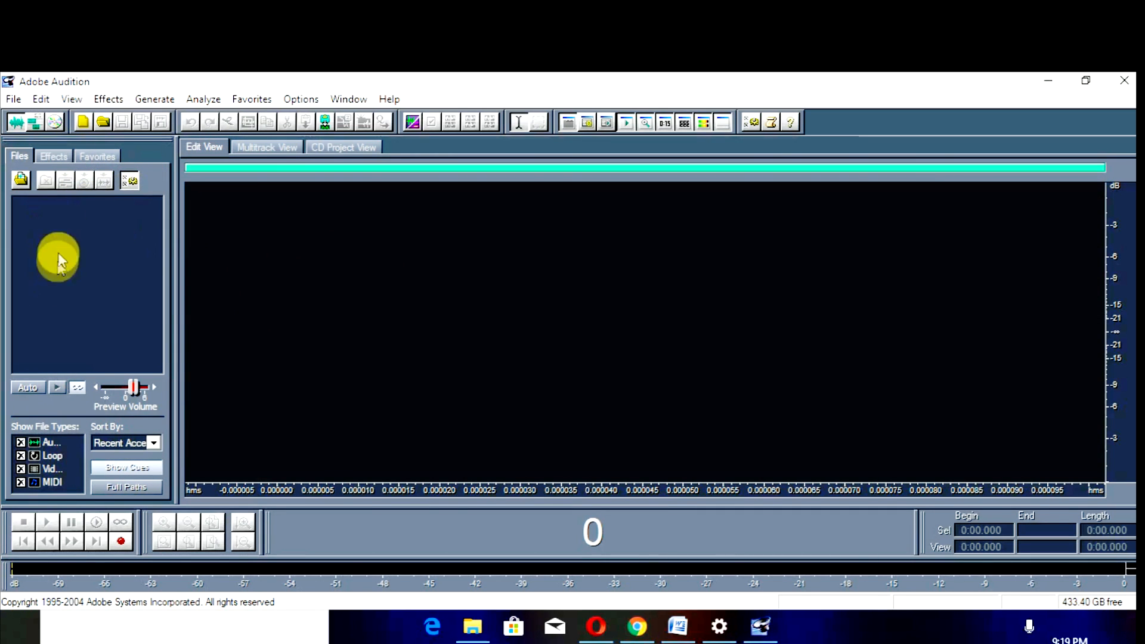
{"action": "left_click", "coordinate": [50, 155]}
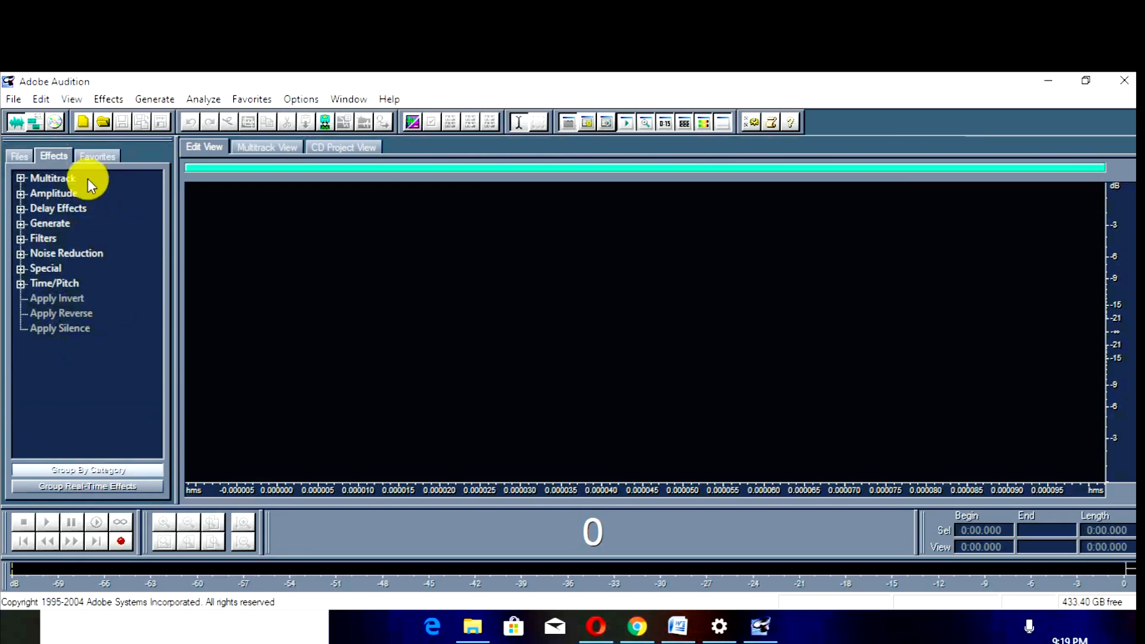
{"action": "left_click", "coordinate": [94, 158]}
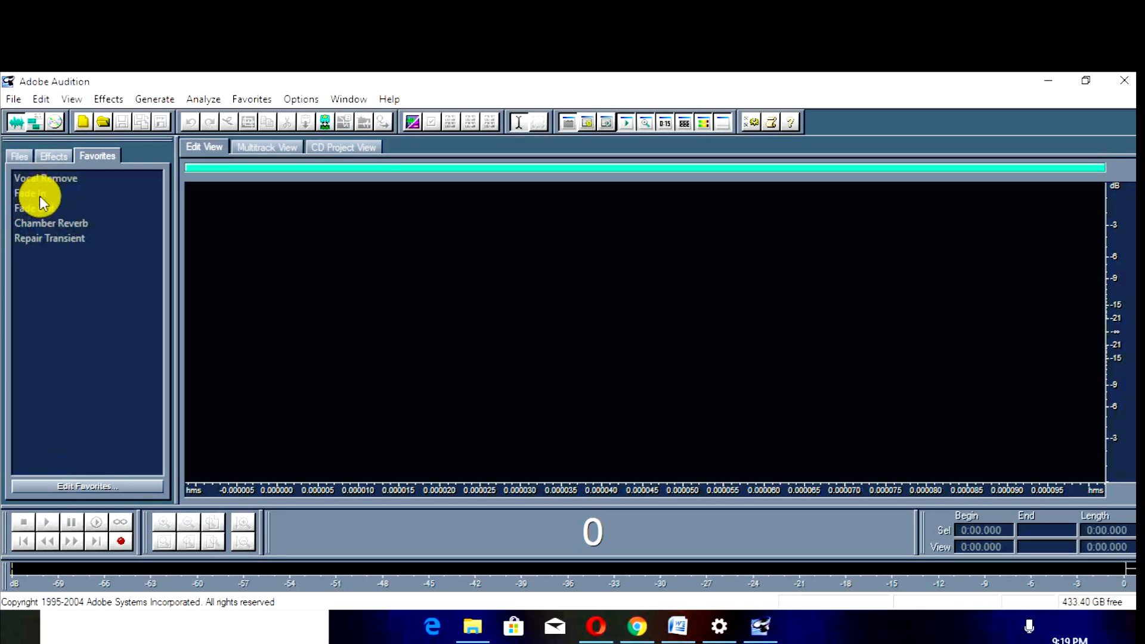
{"action": "left_click", "coordinate": [19, 156]}
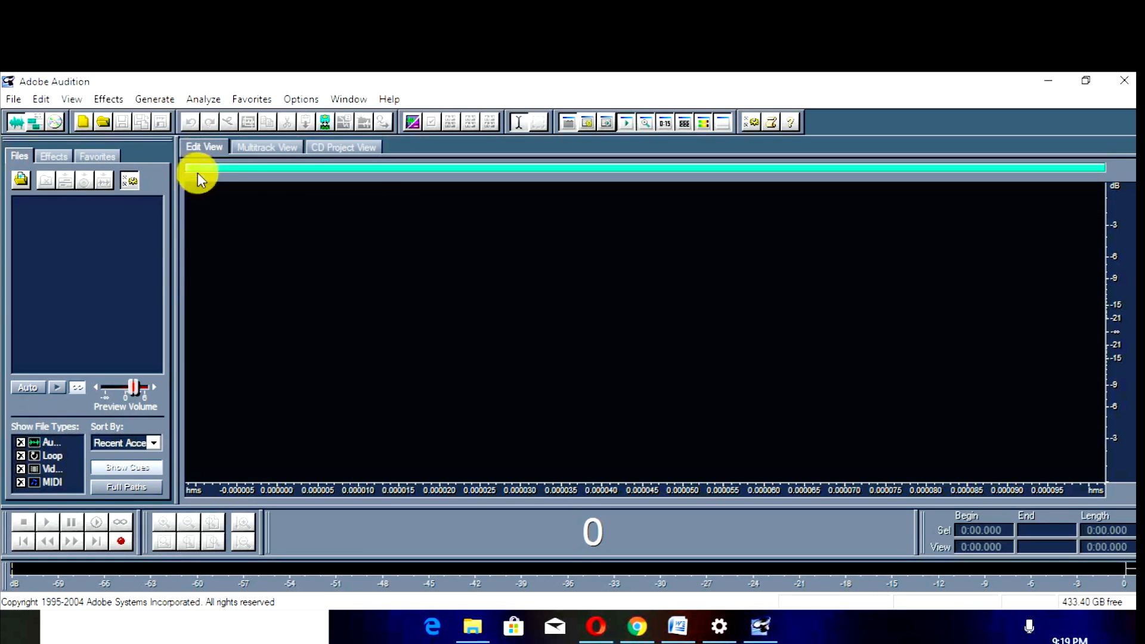
Step: Record about 10 seconds of voice into a new waveform at 44100 Hz, stereo, 16-bit
{"action": "left_click", "coordinate": [122, 543]}
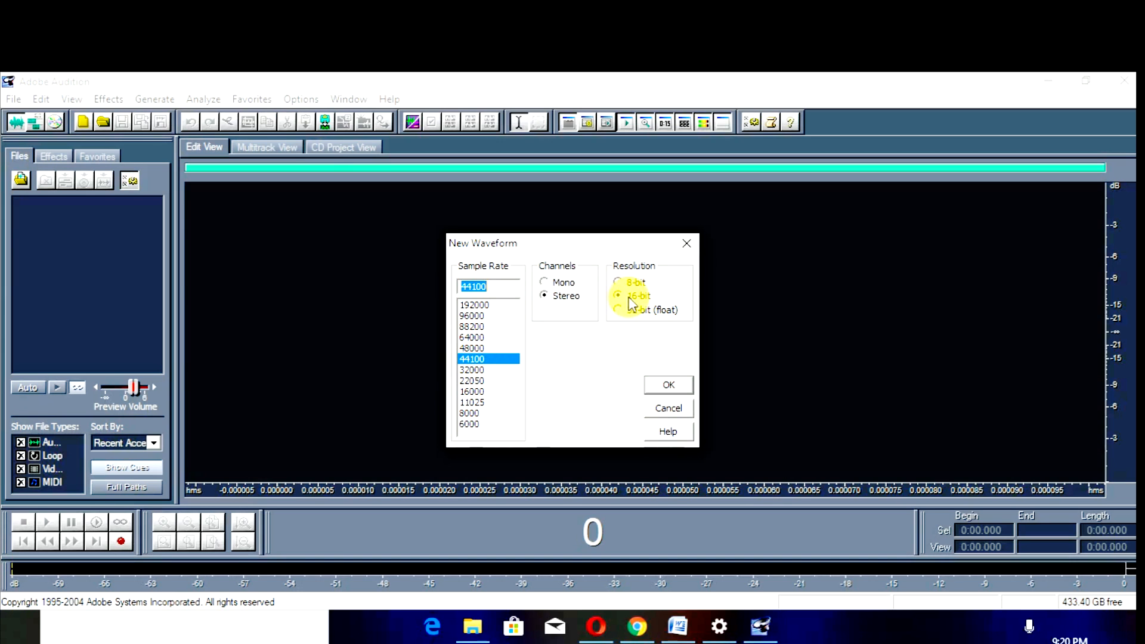
{"action": "left_click", "coordinate": [669, 387]}
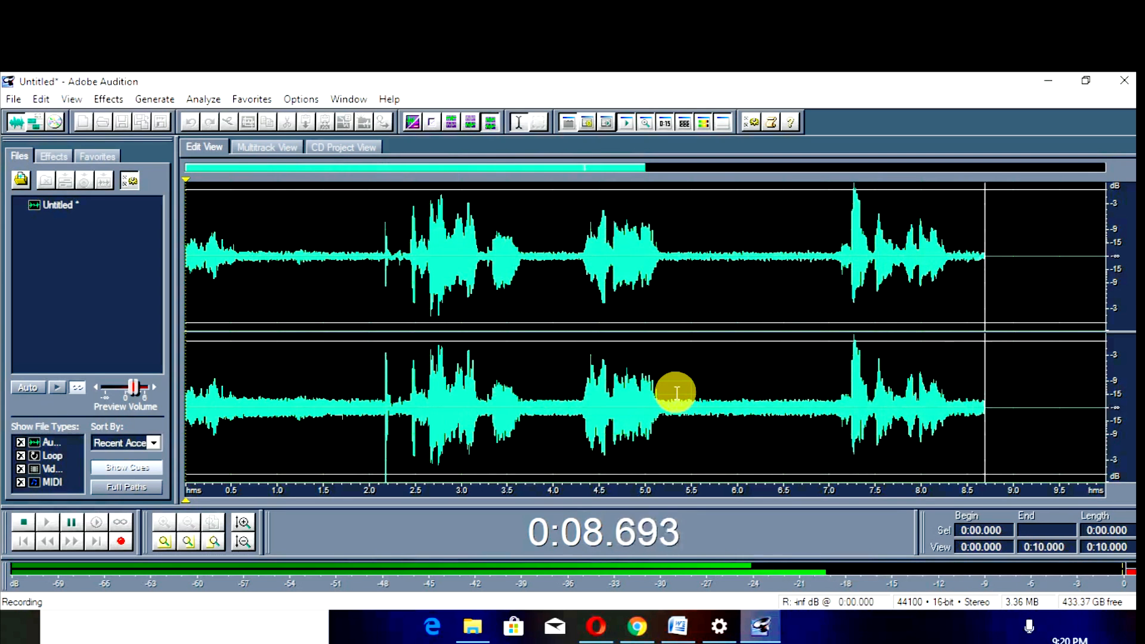
{"action": "key", "text": "space"}
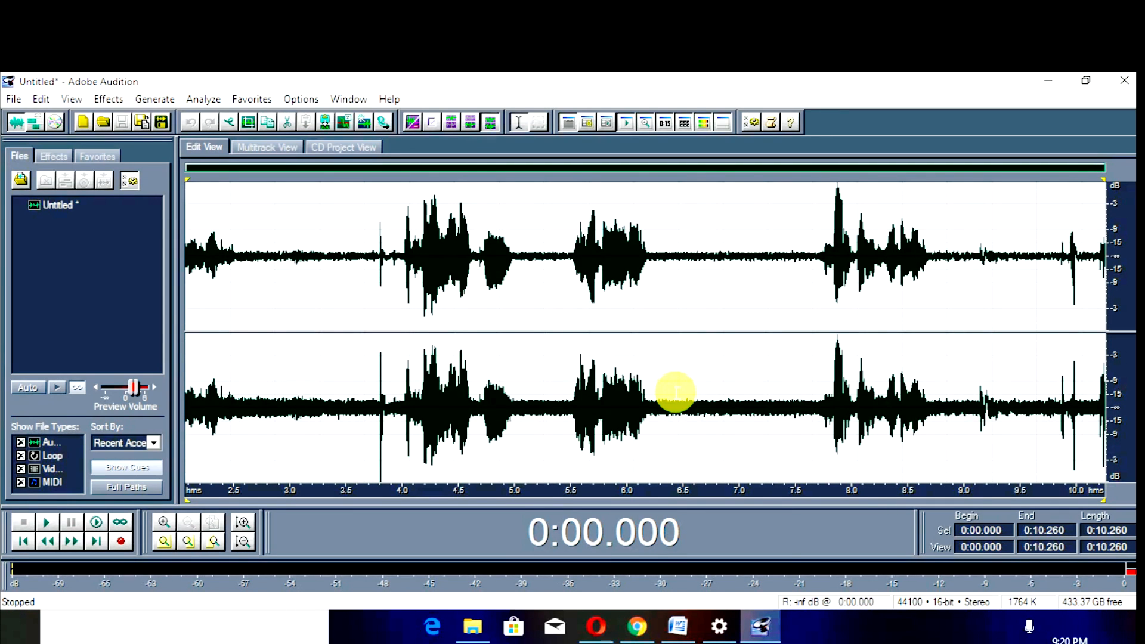
Step: Play back the recording and highlight the quiet gaps at about 0:00.500–0:02.375 and 0:05.153–0:07.117
{"action": "key", "text": "space"}
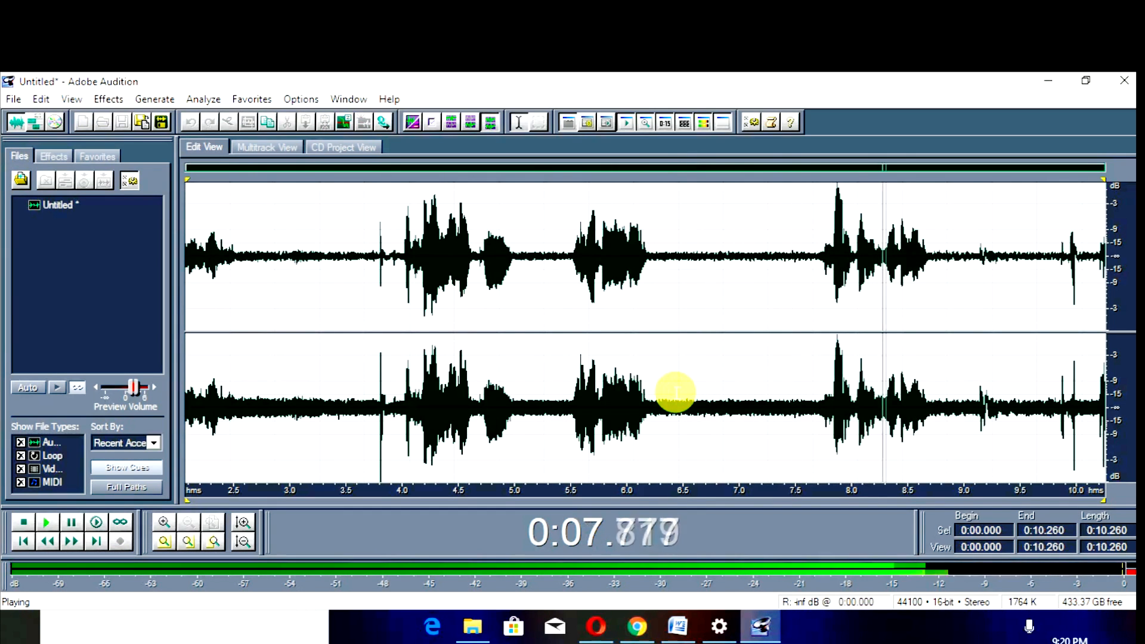
{"action": "key", "text": "space"}
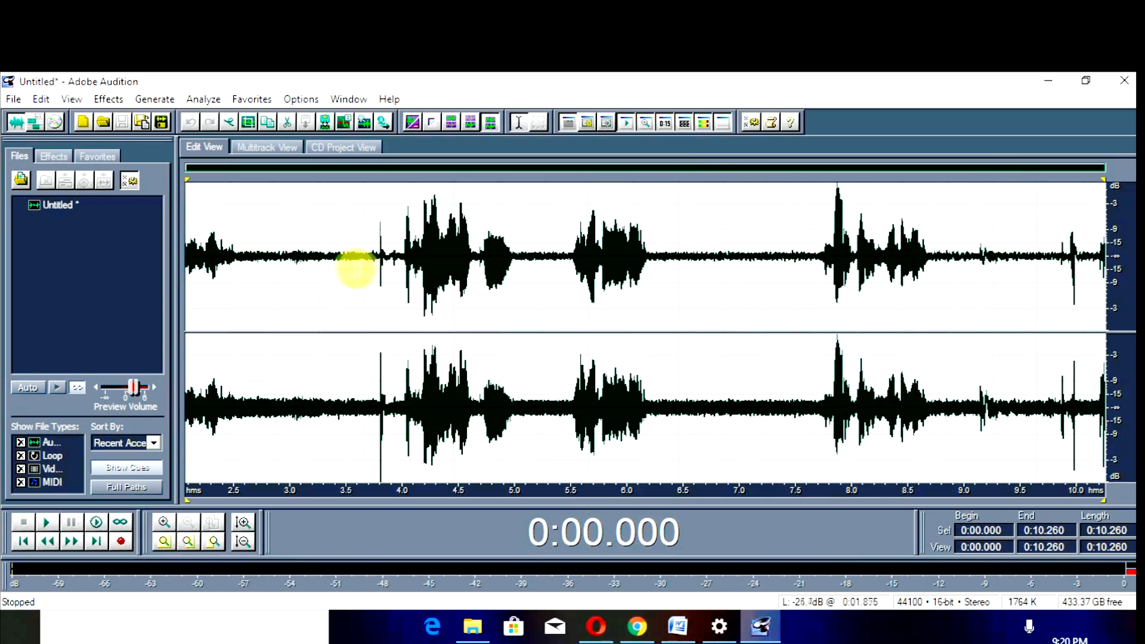
{"action": "left_click_drag", "start_coordinate": [230, 263], "coordinate": [406, 288]}
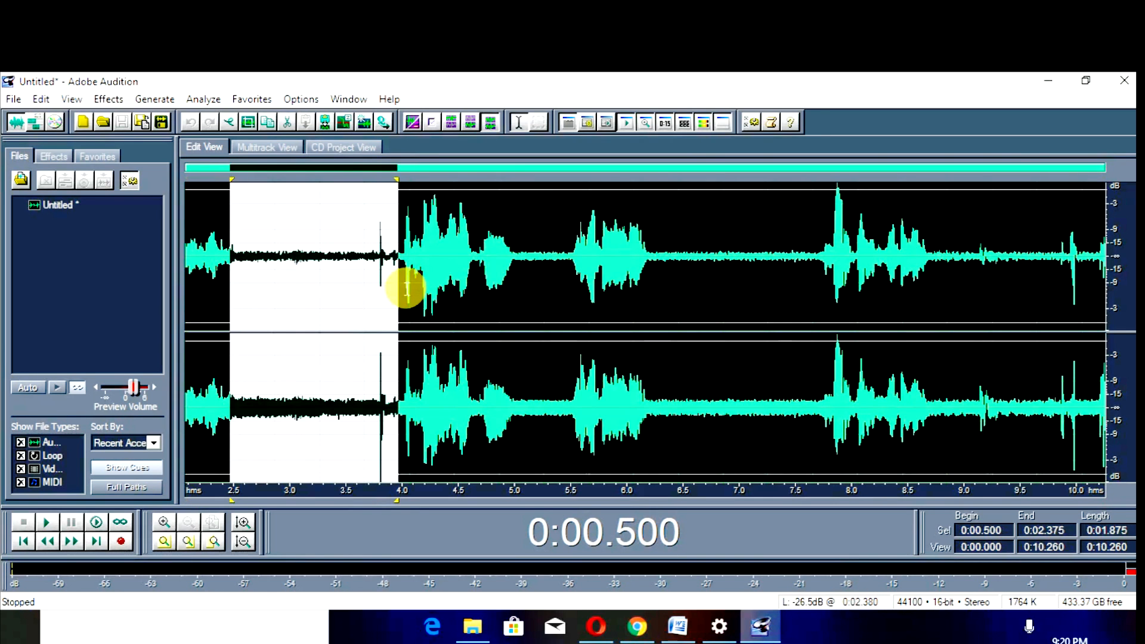
{"action": "left_click_drag", "start_coordinate": [647, 262], "coordinate": [831, 255]}
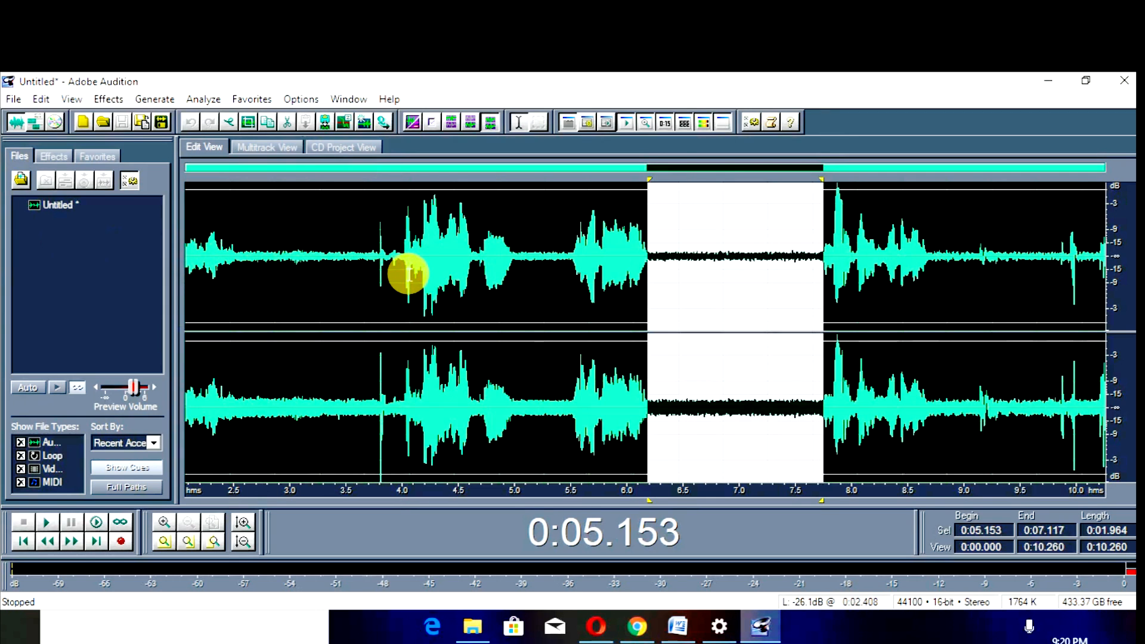
Step: Delete the opening section before the first spoken words, from 0:00.000 to about 0:02.403
{"action": "left_click", "coordinate": [401, 274]}
{"action": "key", "text": "space"}
{"action": "key", "text": "space"}
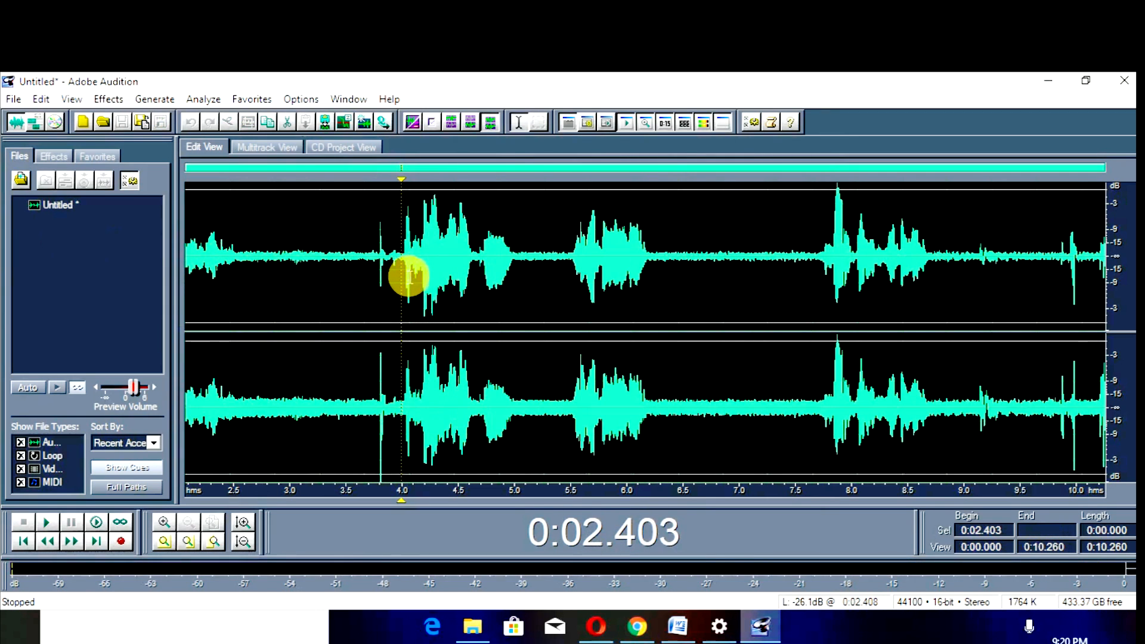
{"action": "left_click_drag", "start_coordinate": [408, 277], "coordinate": [105, 307]}
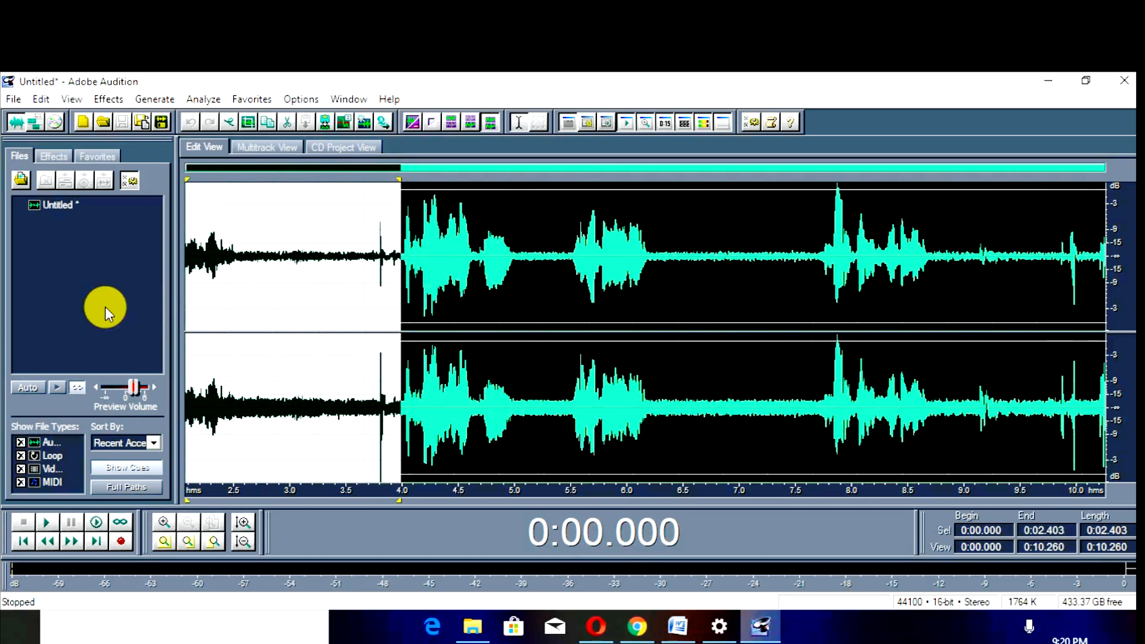
{"action": "key", "text": "Delete"}
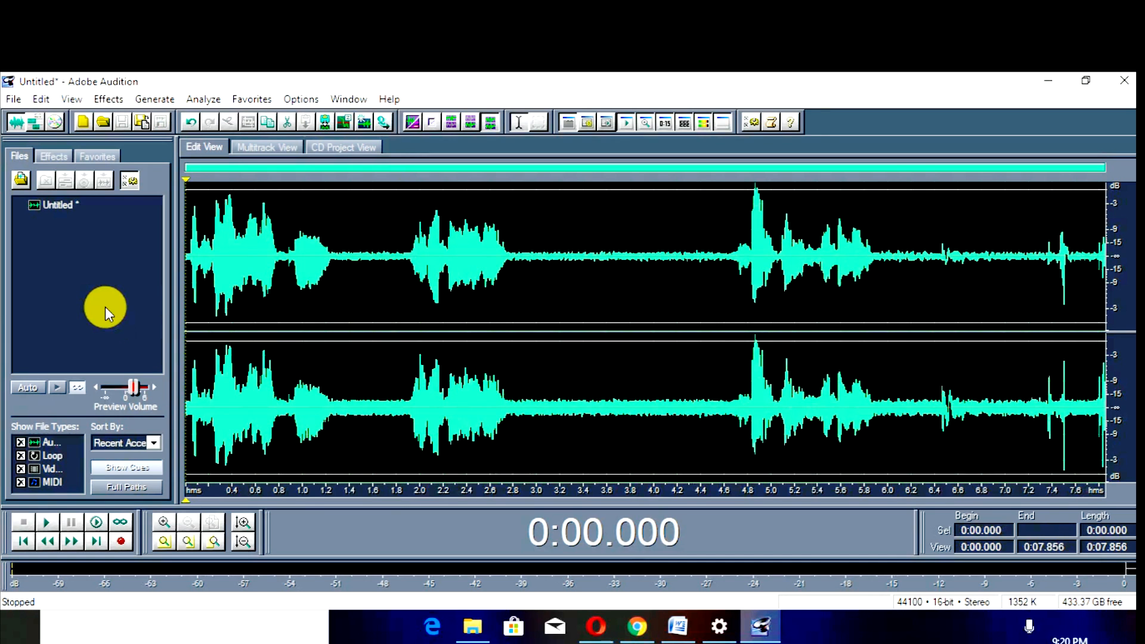
Step: Play the trimmed recording from its start to check the new opening
{"action": "key", "text": "space"}
{"action": "key", "text": "space"}
{"action": "key", "text": "space"}
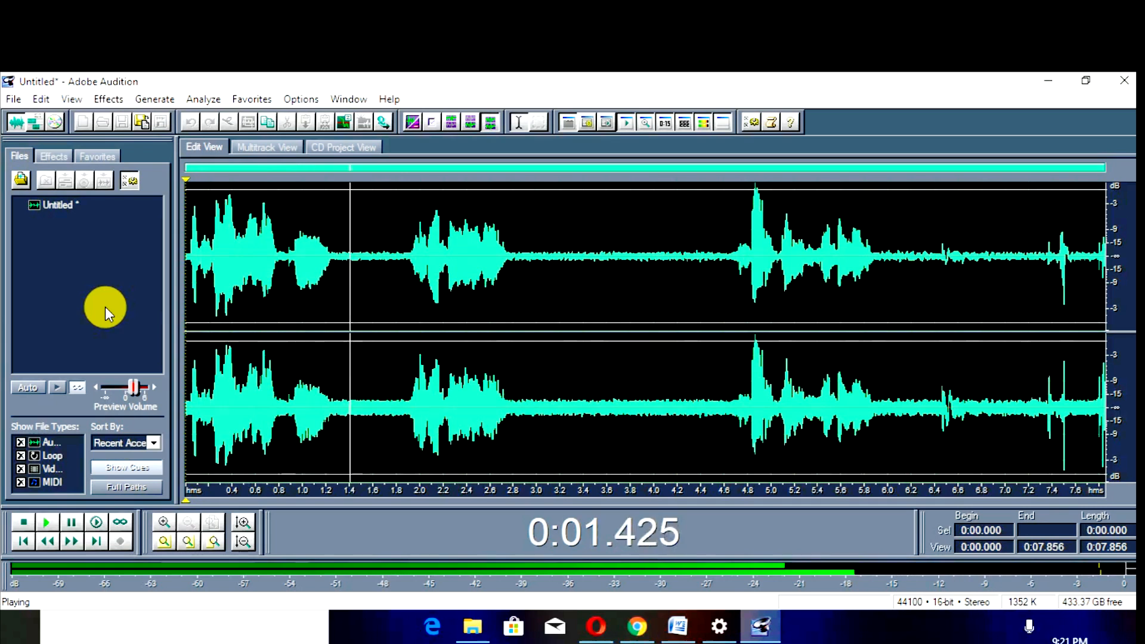
{"action": "key", "text": "space"}
Step: Audition the quiet gap between the first two phrases and delete it, from about 0:01.239 to 0:01.912
{"action": "left_click_drag", "start_coordinate": [327, 255], "coordinate": [421, 259]}
{"action": "left_click", "coordinate": [421, 260]}
{"action": "key", "text": "space"}
{"action": "key", "text": "space"}
{"action": "key", "text": "space"}
{"action": "left_click_drag", "start_coordinate": [409, 256], "coordinate": [335, 289]}
{"action": "key", "text": "space"}
{"action": "key", "text": "space"}
{"action": "key", "text": "space"}
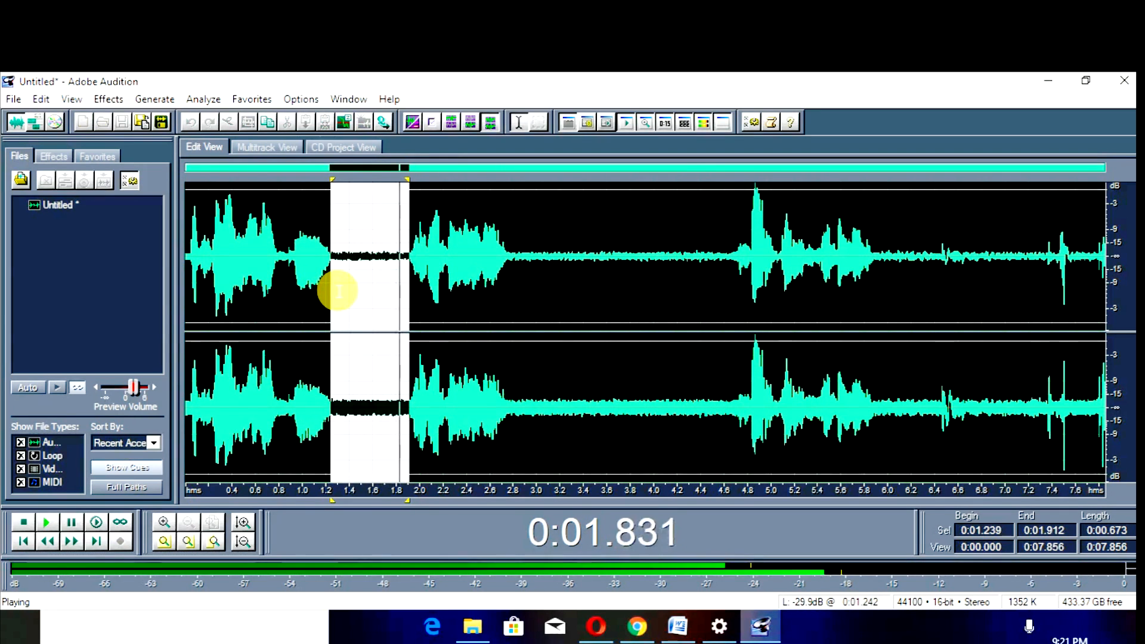
{"action": "key", "text": "space"}
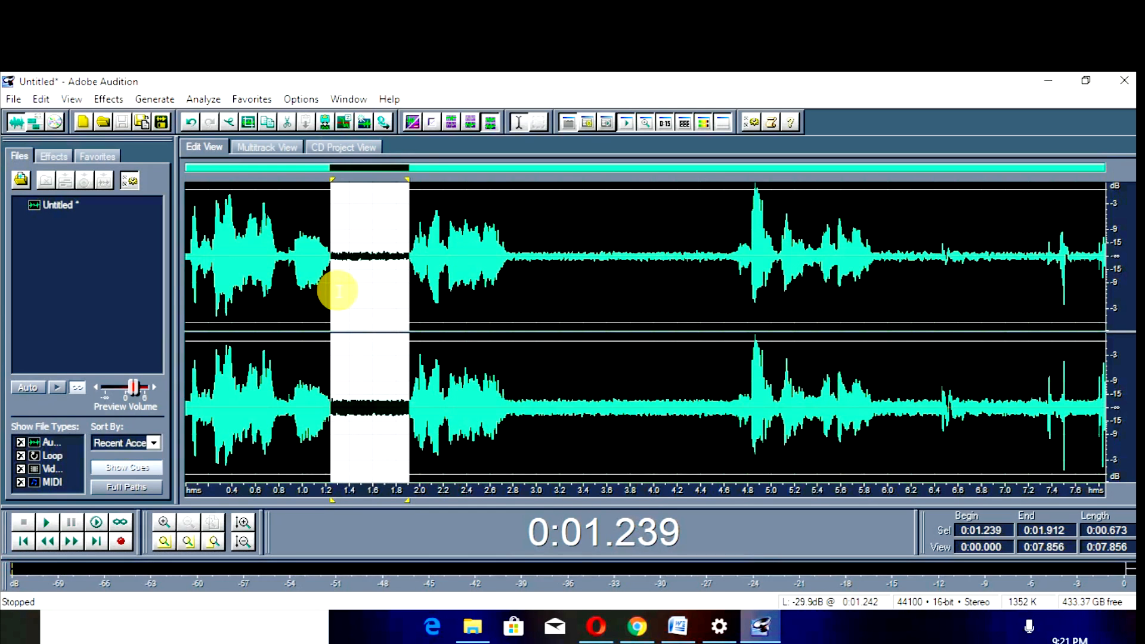
{"action": "key", "text": "Delete"}
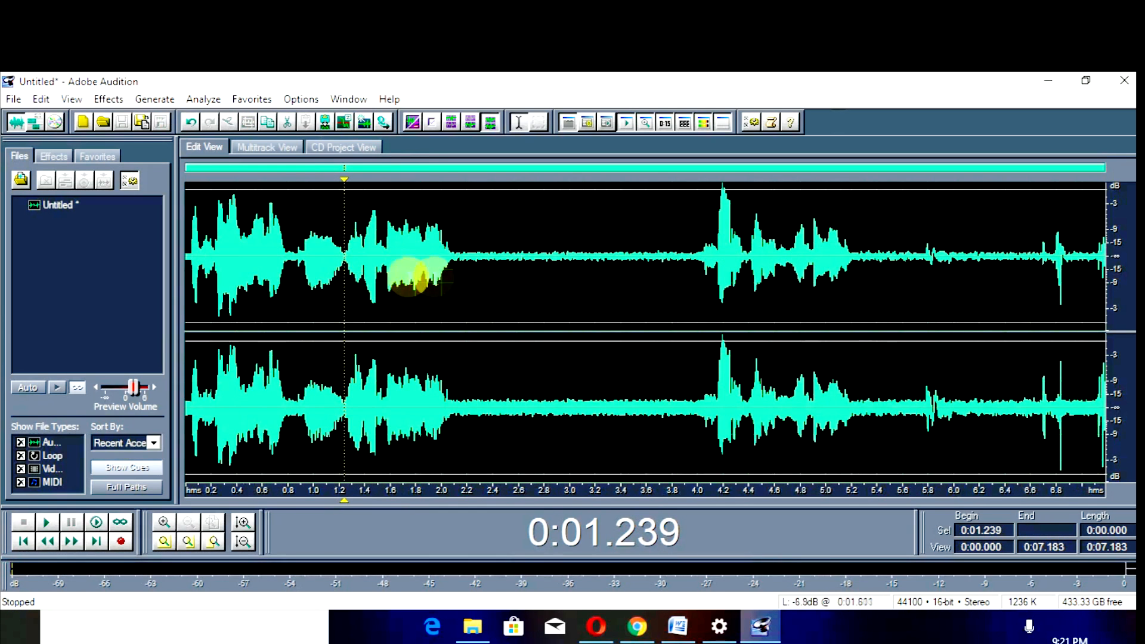
Step: Delete the long quiet gap before the last phrase, from about 0:02.056 to 0:04.059
{"action": "left_click", "coordinate": [449, 267]}
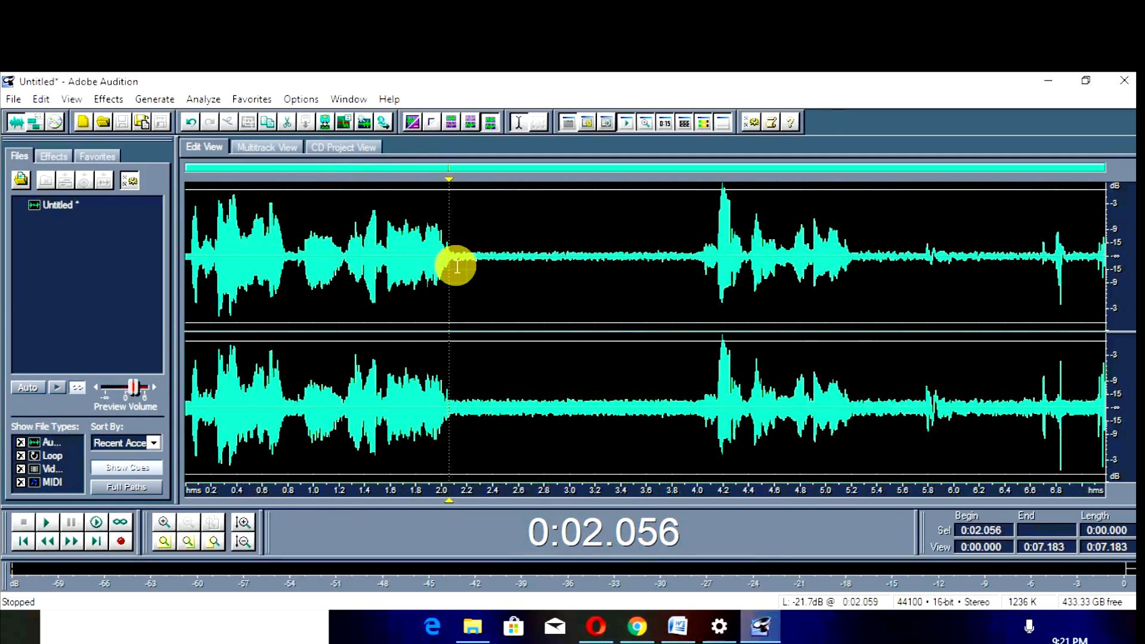
{"action": "left_click_drag", "start_coordinate": [457, 267], "coordinate": [713, 287]}
{"action": "key", "text": "space"}
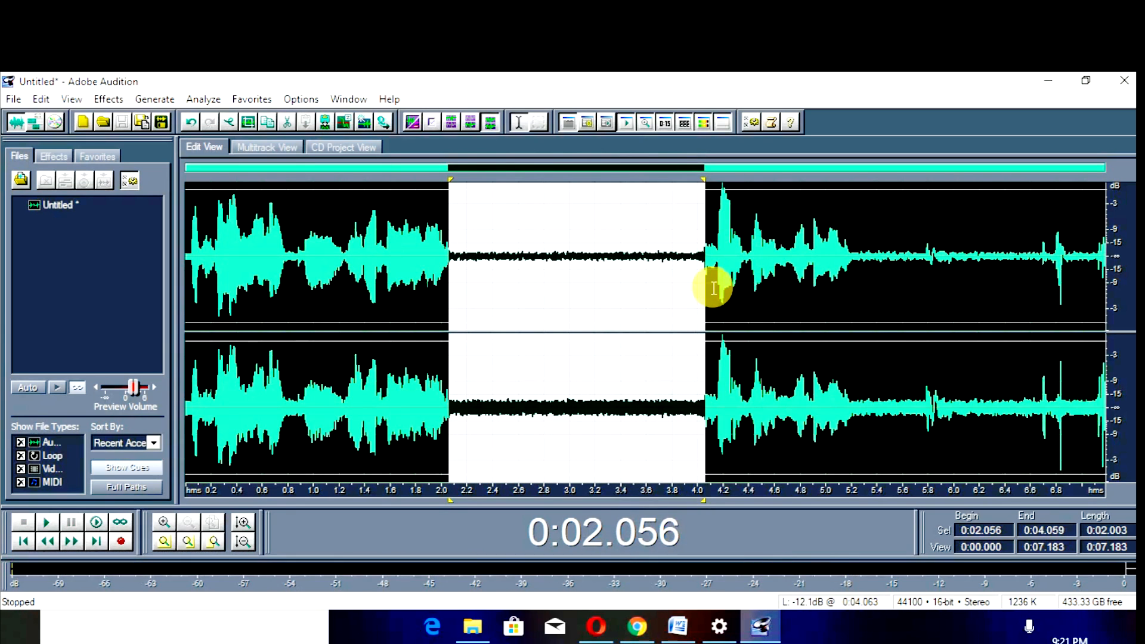
{"action": "key", "text": "Delete"}
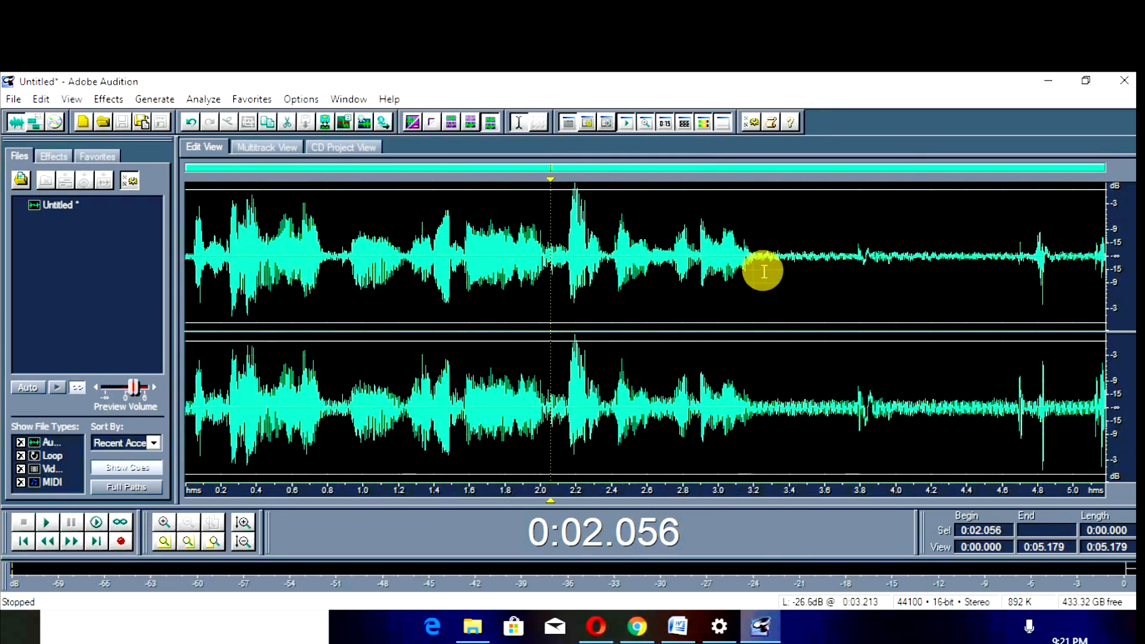
Step: Delete everything after the last phrase, from about 0:03.172 to the end, and play the result from the start
{"action": "left_click_drag", "start_coordinate": [749, 266], "coordinate": [1047, 303]}
{"action": "key", "text": "space"}
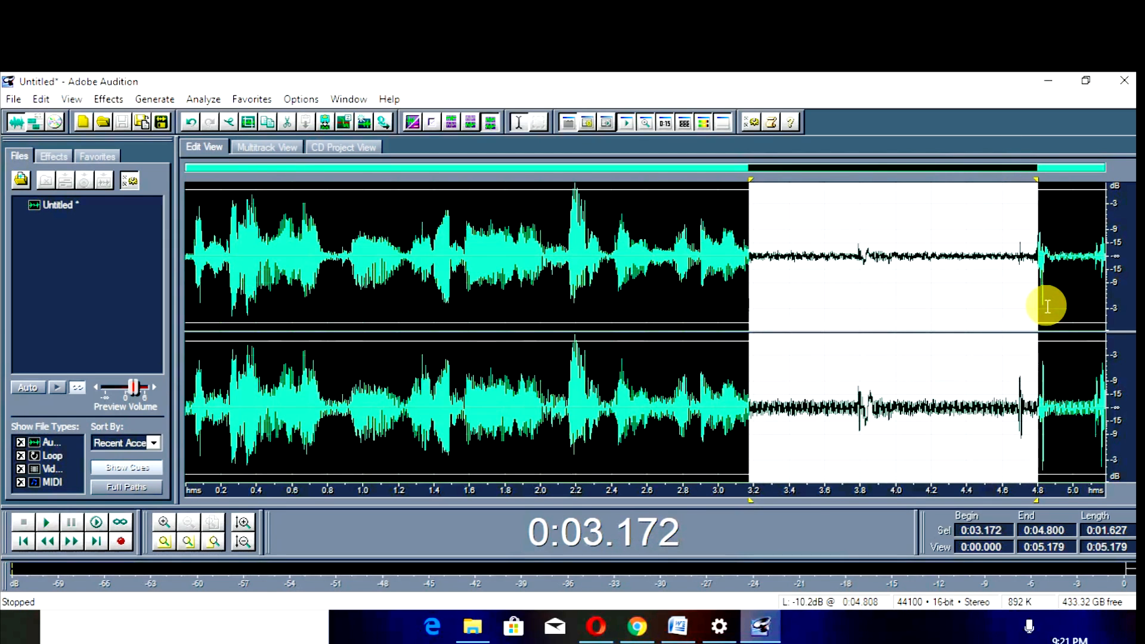
{"action": "key", "text": "shift+Right"}
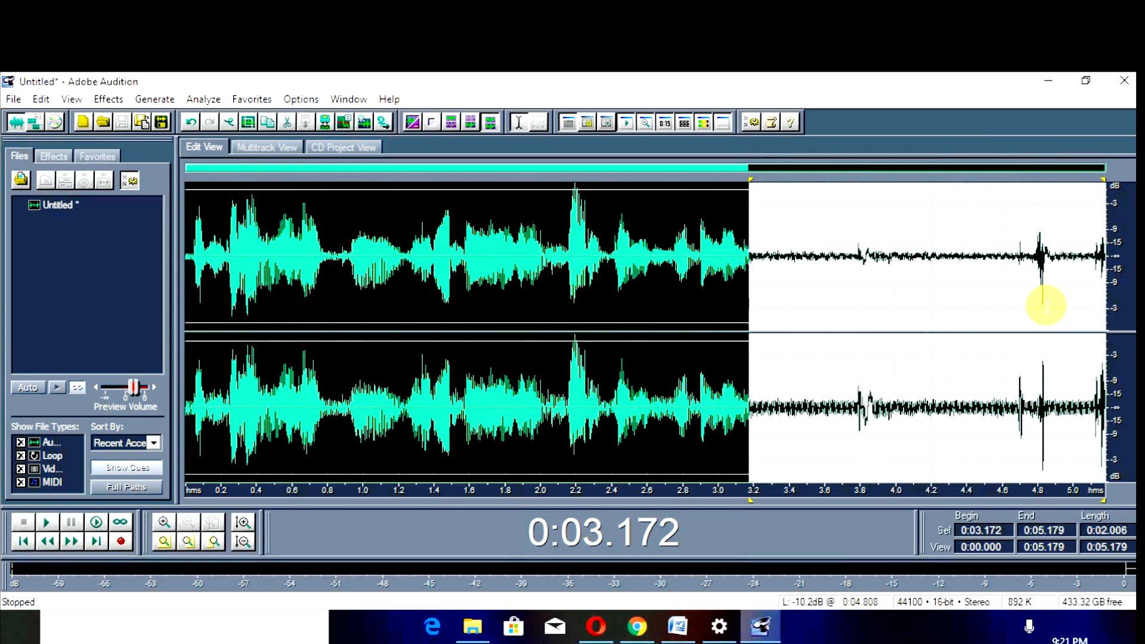
{"action": "key", "text": "Delete"}
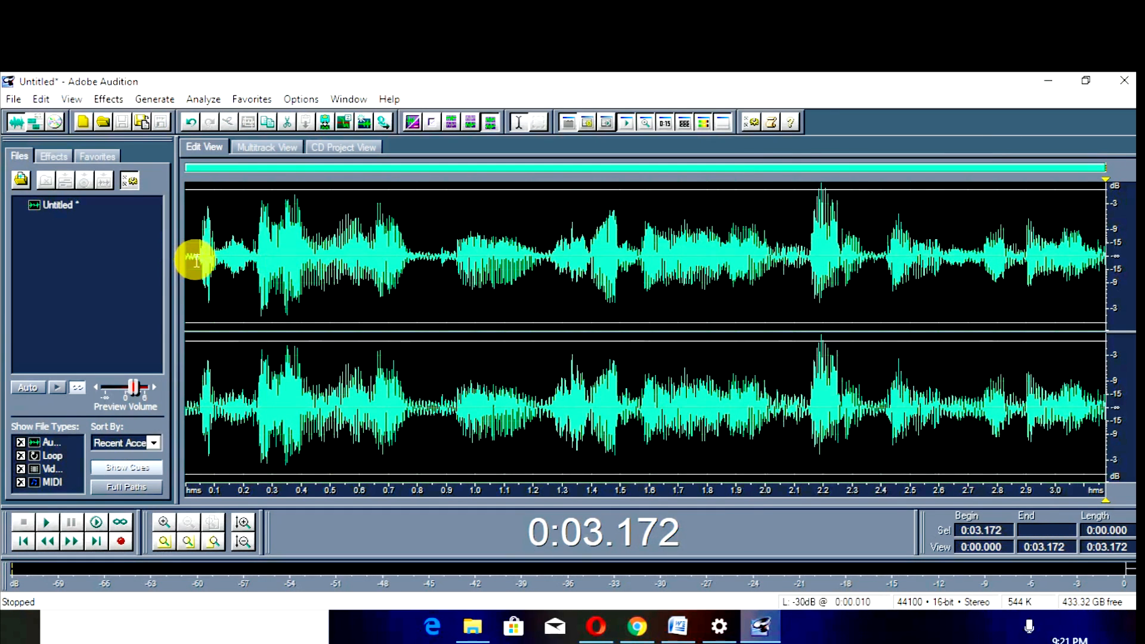
{"action": "key", "text": "space"}
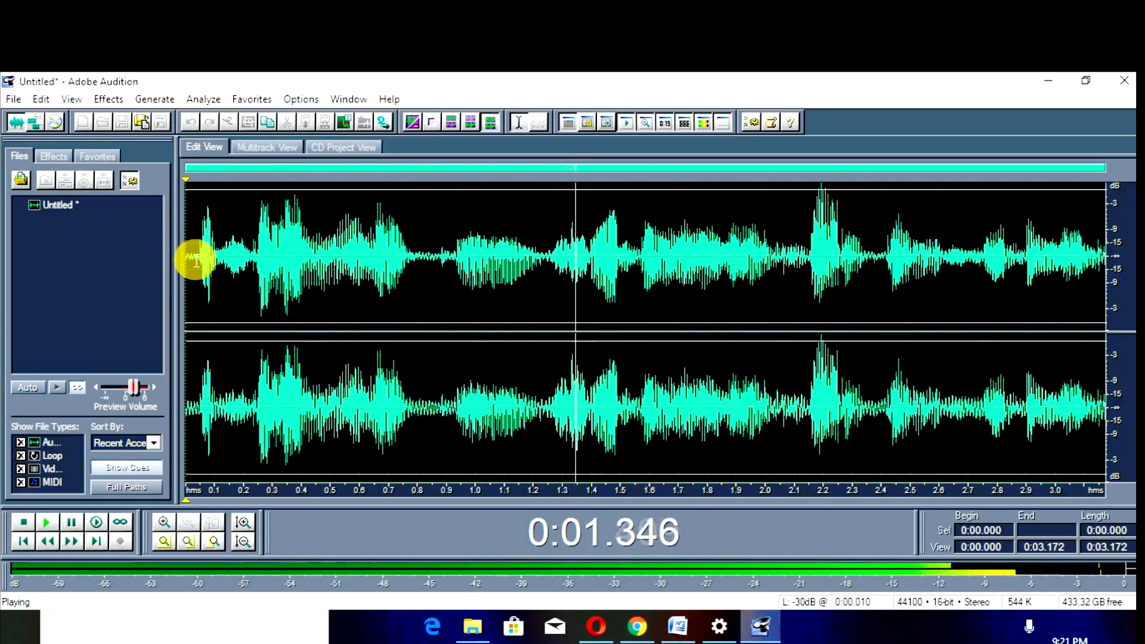